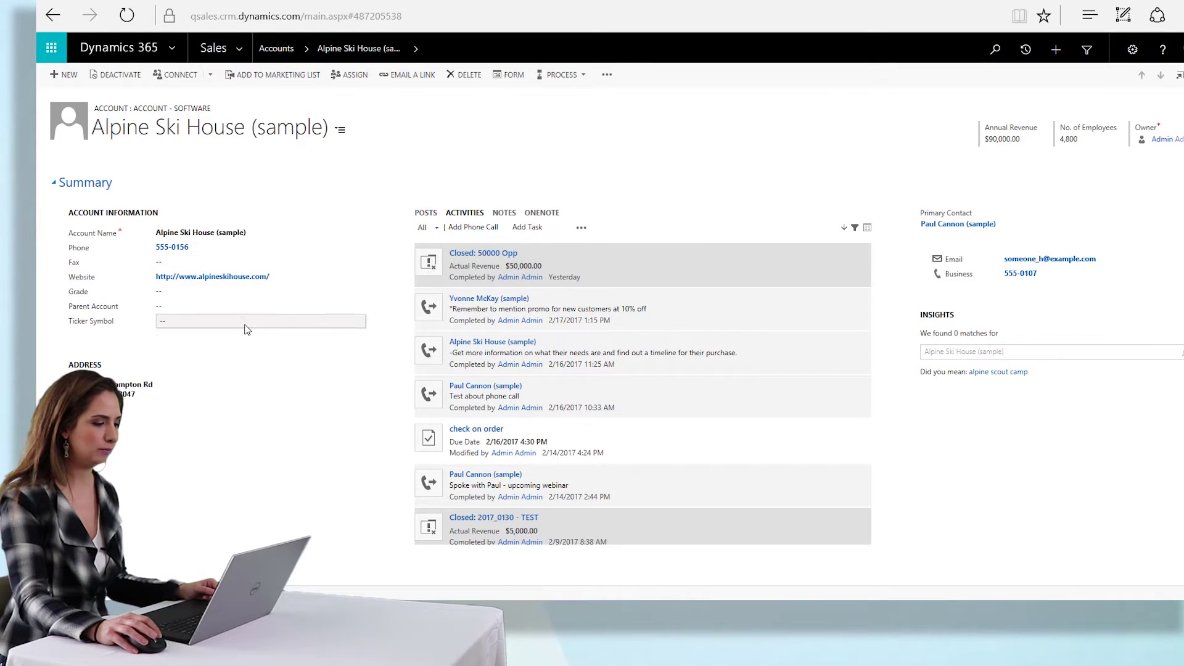
- Go to Settings > Customizations and open the system customization workspace
left_click(243, 53)
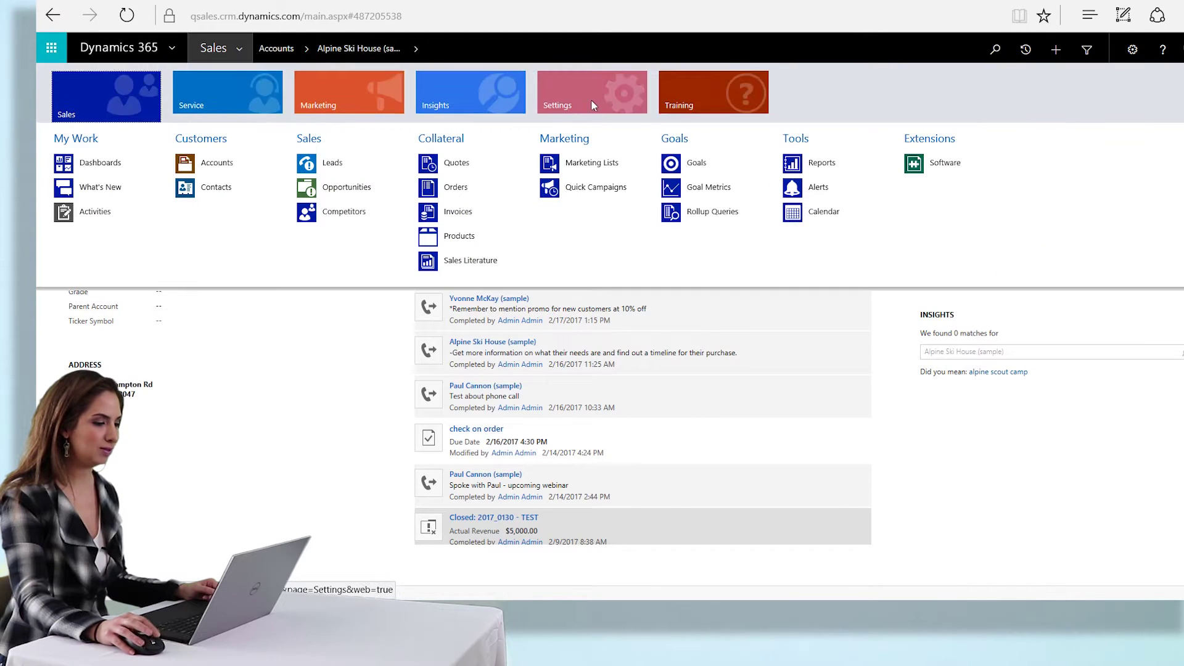
left_click(573, 115)
left_click(228, 163)
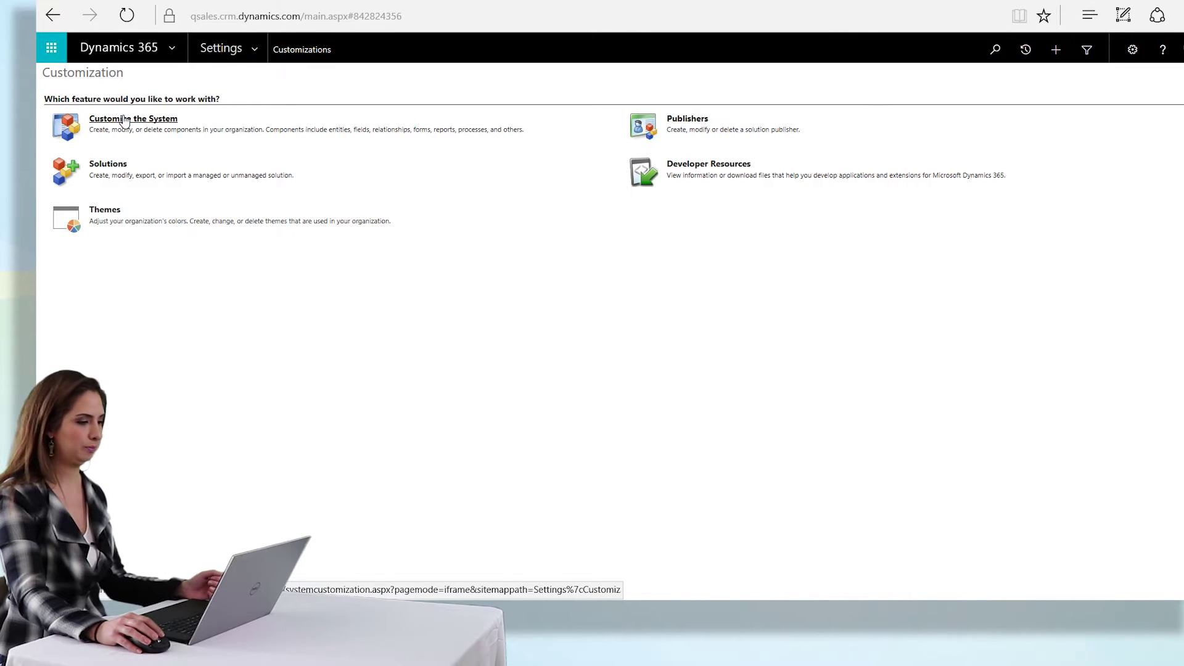
left_click(124, 119)
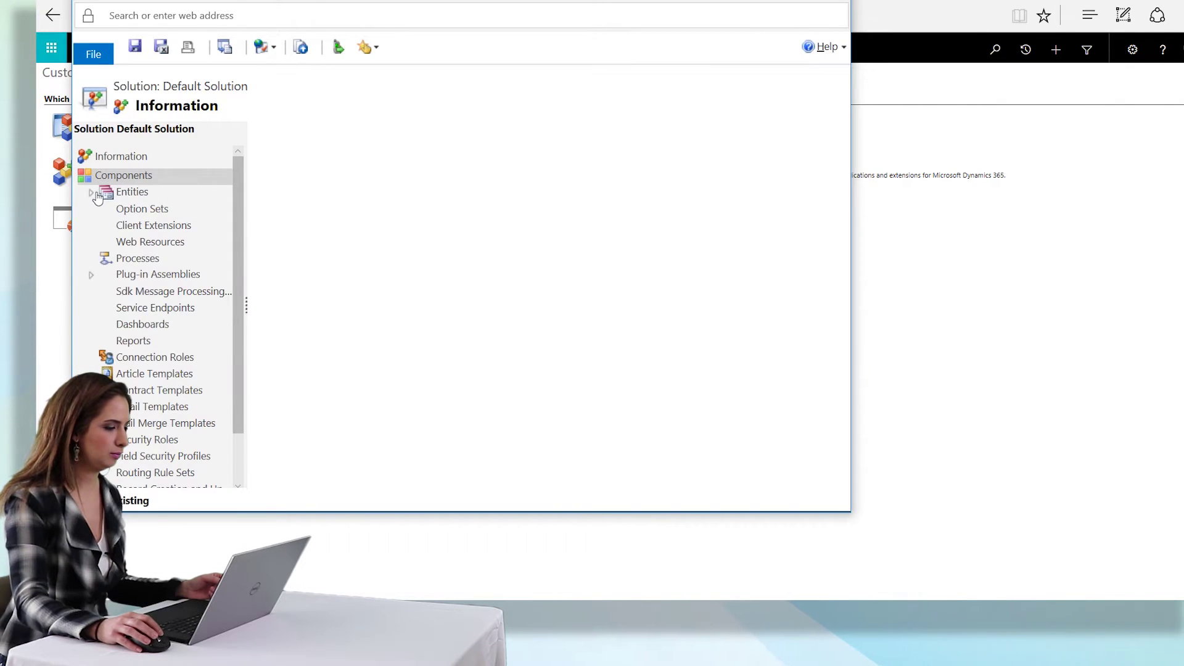
- Show the Account entity's fields in the Default Solution and start a new Account field
left_click(97, 195)
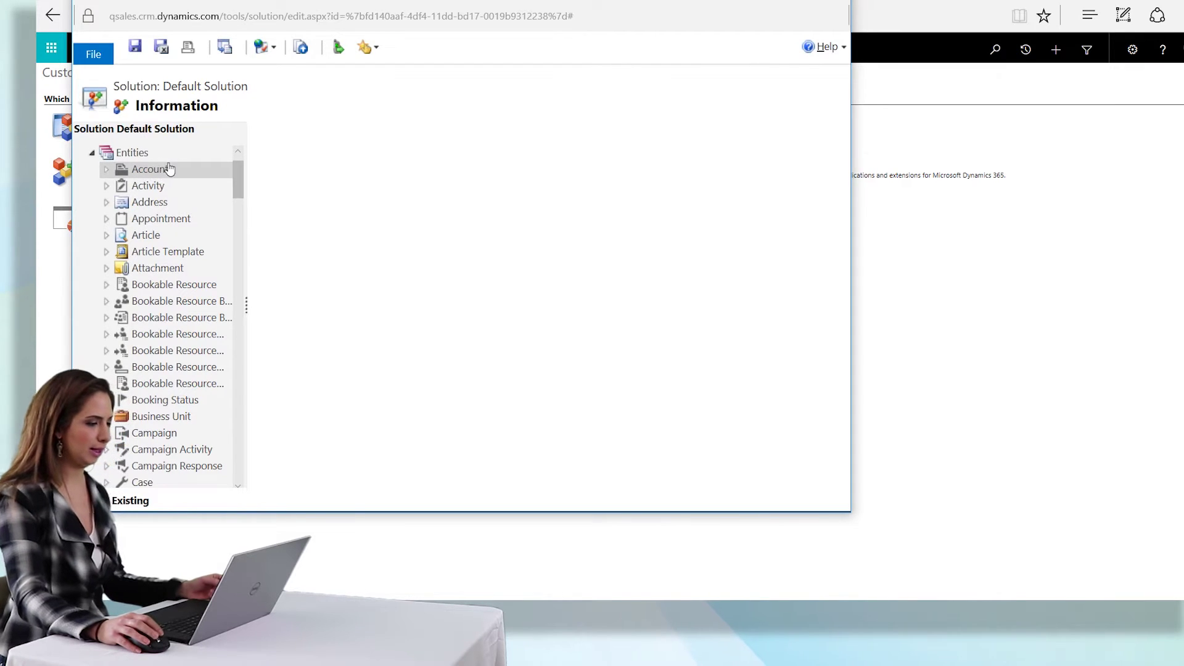
left_click(107, 171)
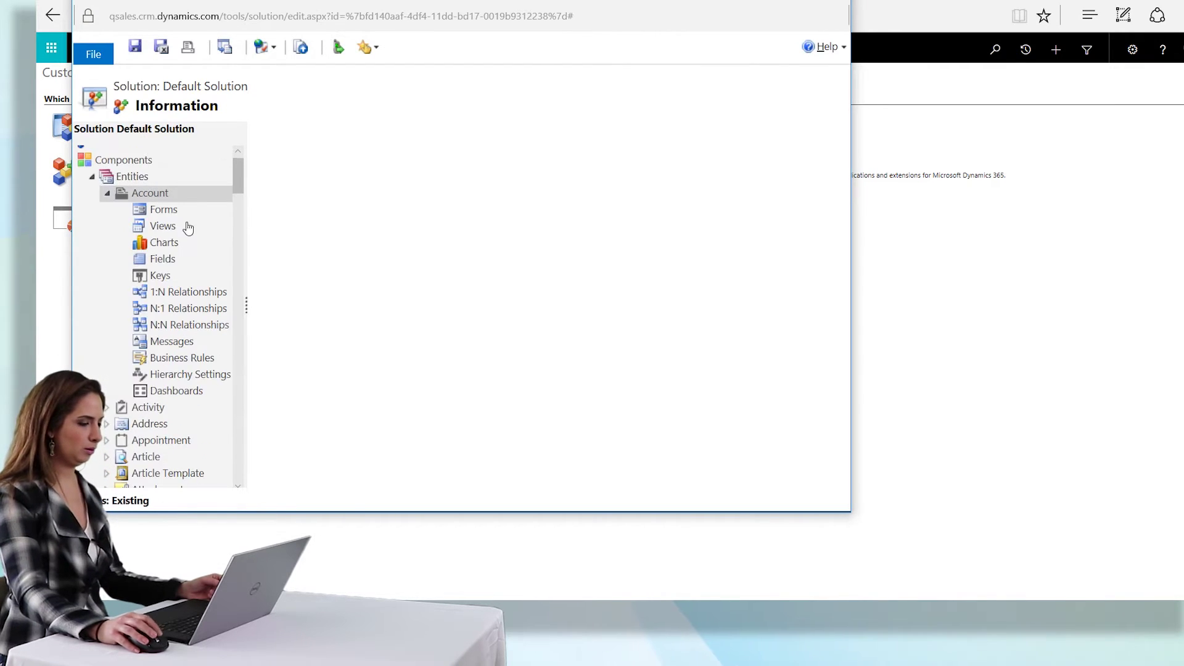
left_click(164, 260)
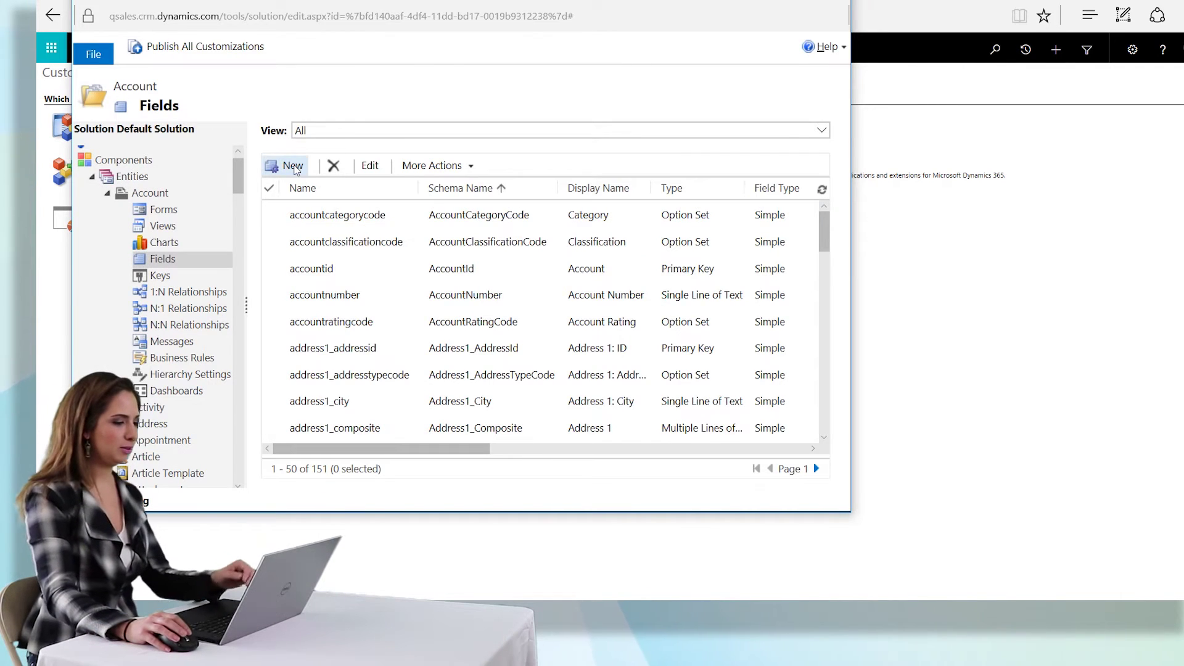
left_click(293, 166)
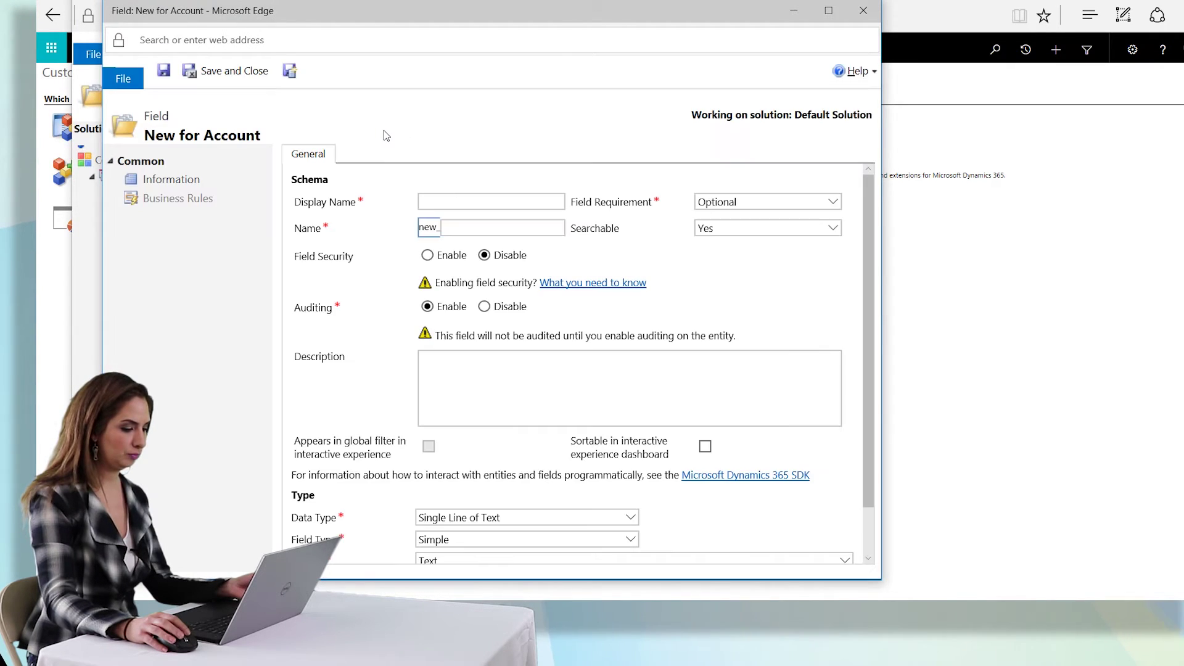
- Give the new field the display name 'Referred By' so its schema name auto-fills
left_click(467, 198)
type("Referred By")
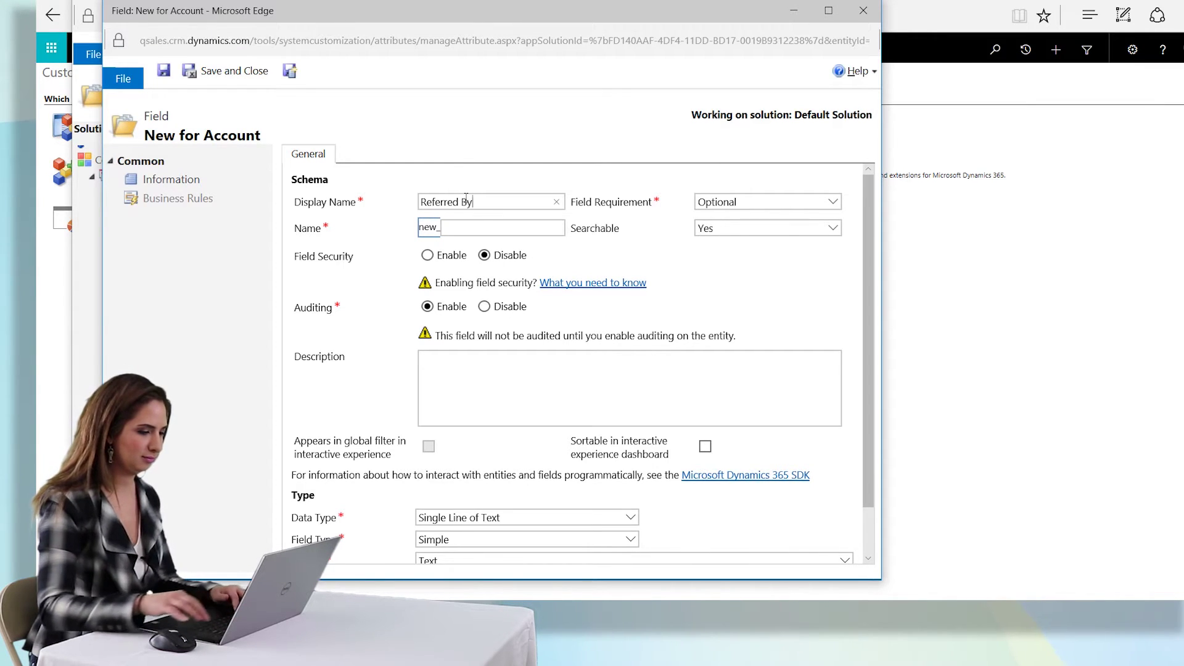
key("Tab")
left_click(501, 203)
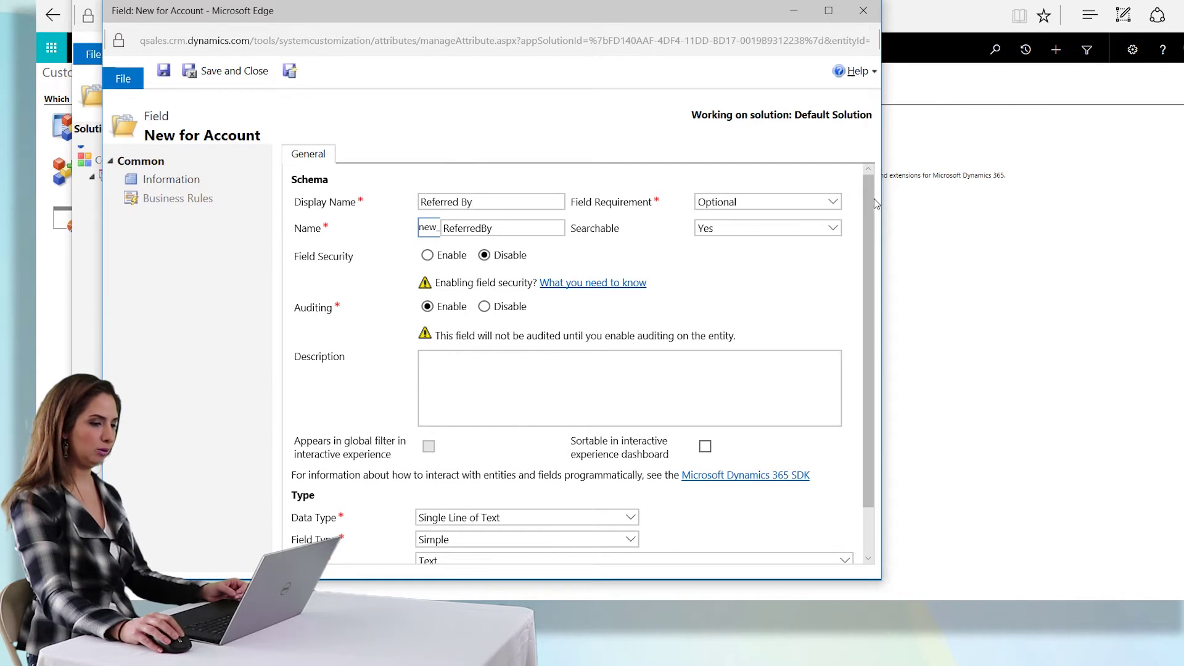
scroll(868, 354, "down", 2)
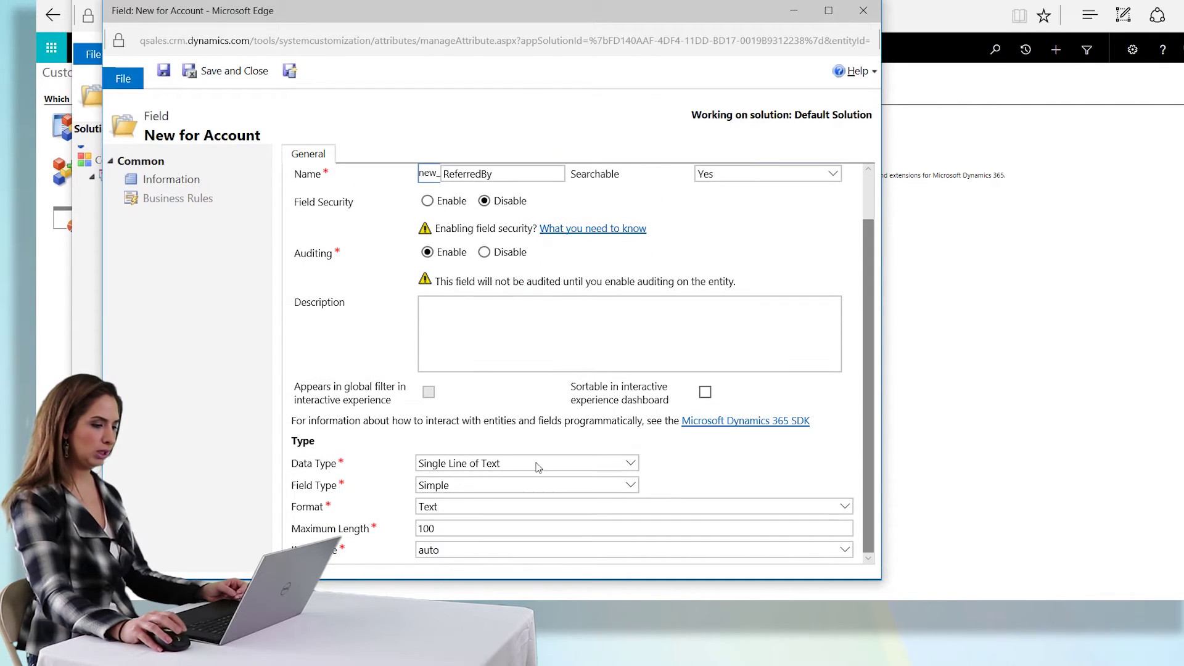
- Make Referred By a Lookup field targeting Contact records and save it
left_click(476, 467)
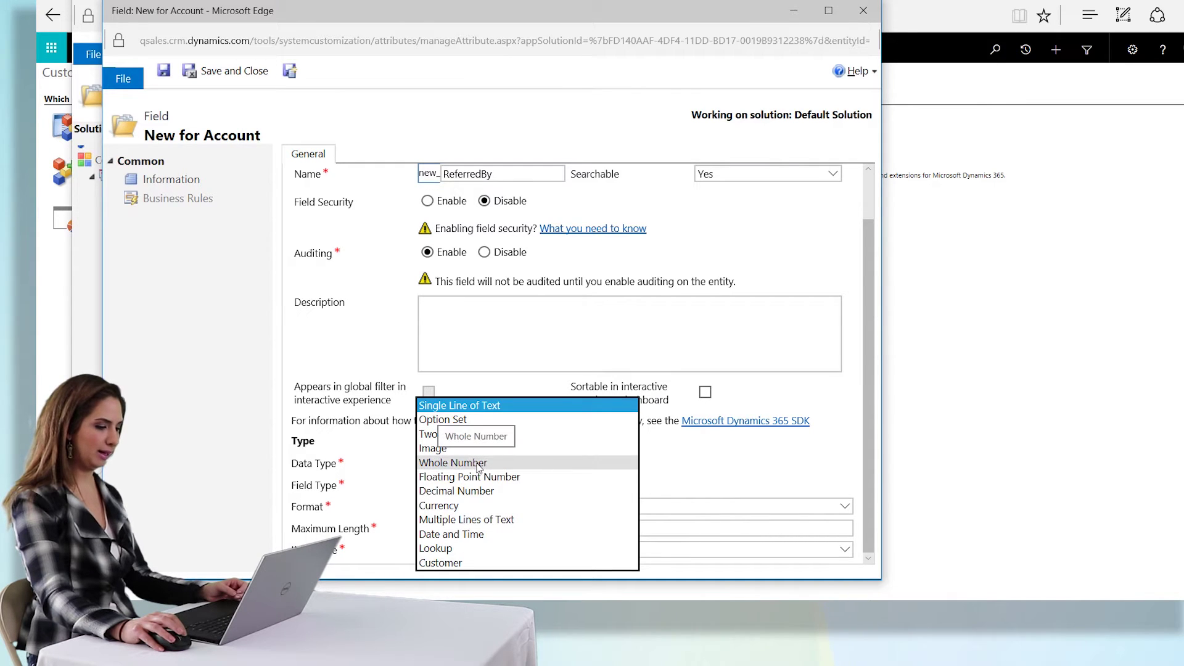
left_click(455, 549)
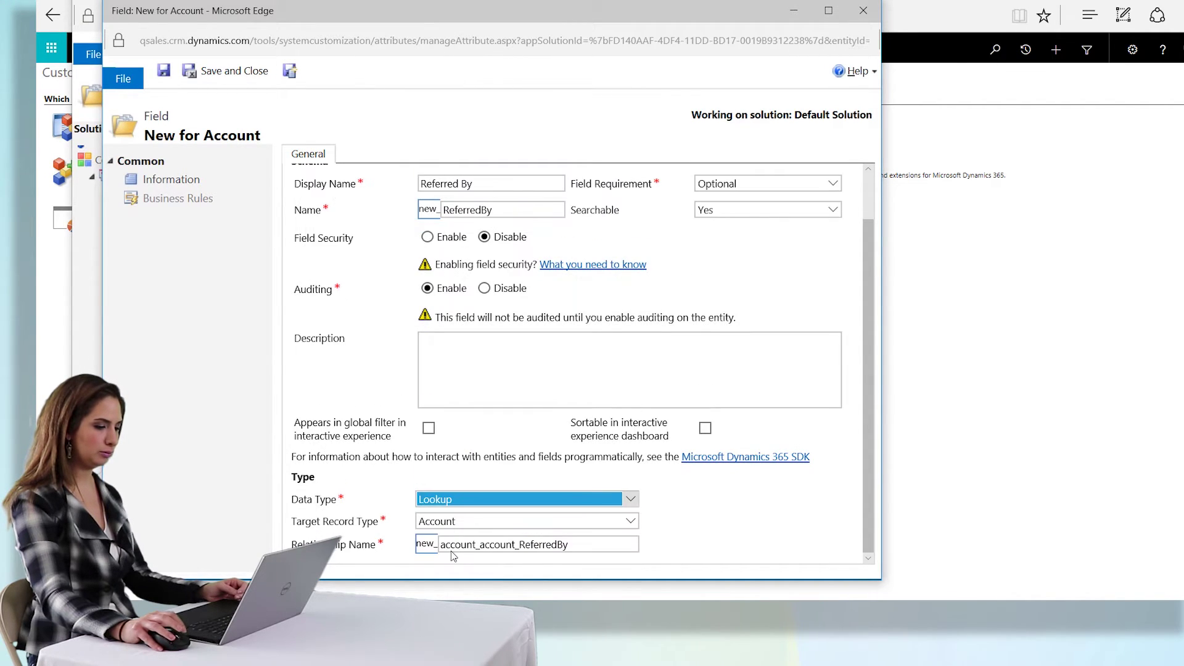
left_click(503, 525)
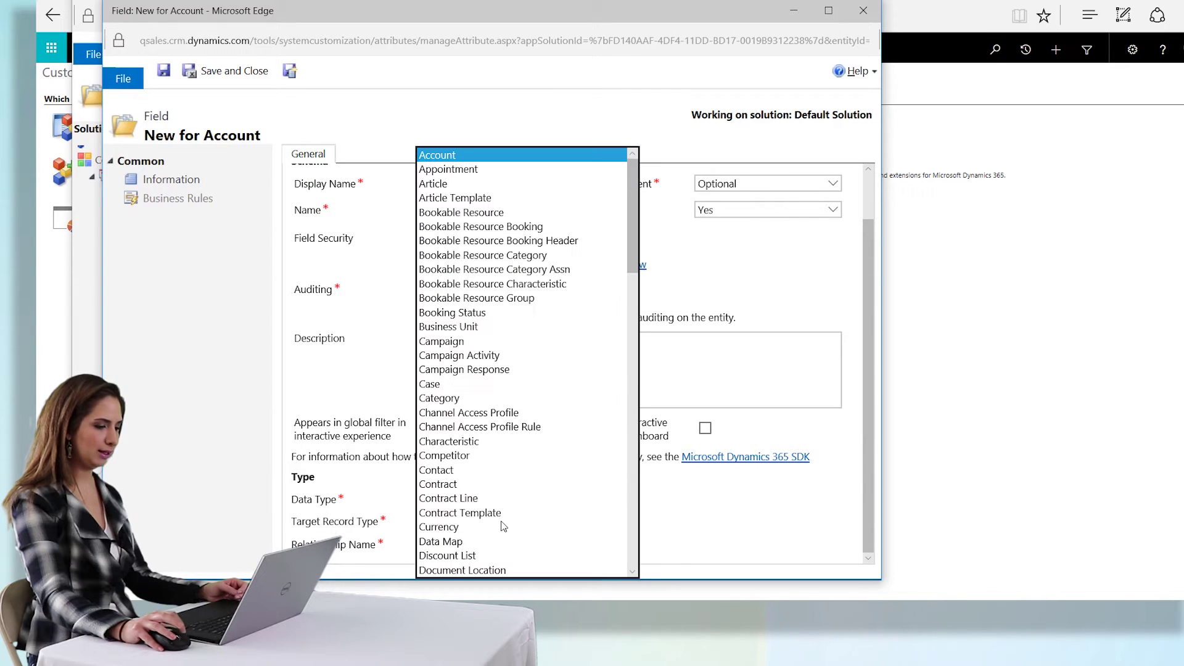
left_click(480, 471)
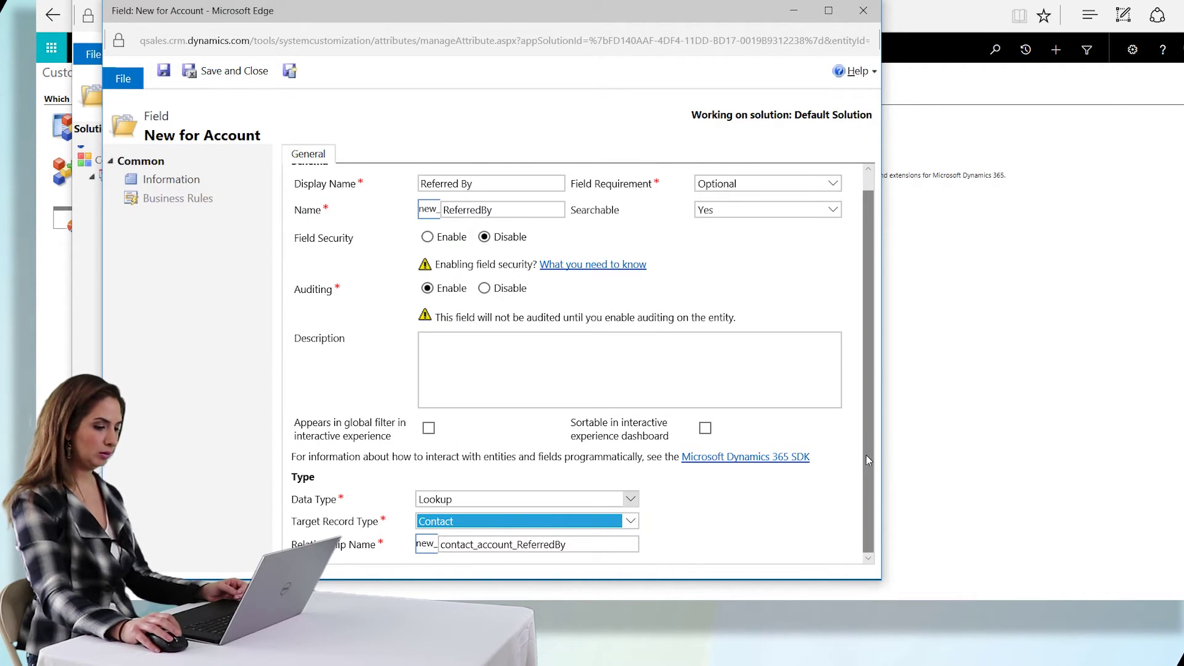
scroll(868, 493, "up", 1)
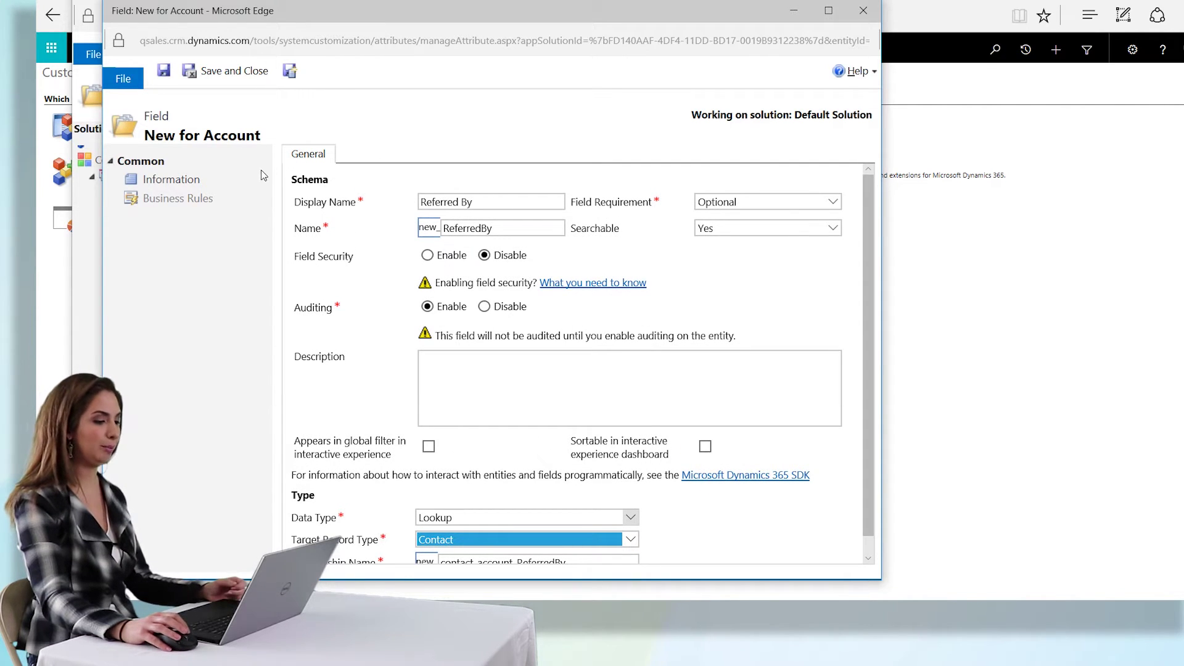
left_click(164, 72)
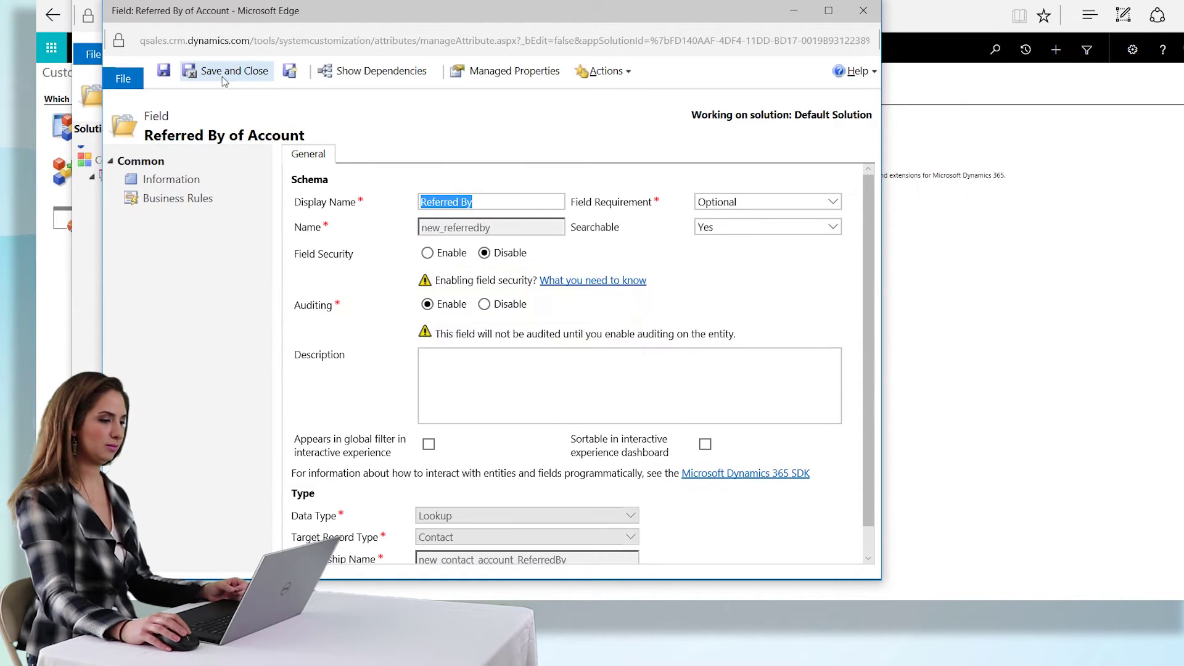
- Save and close the Referred By field, then publish all customizations
left_click(222, 77)
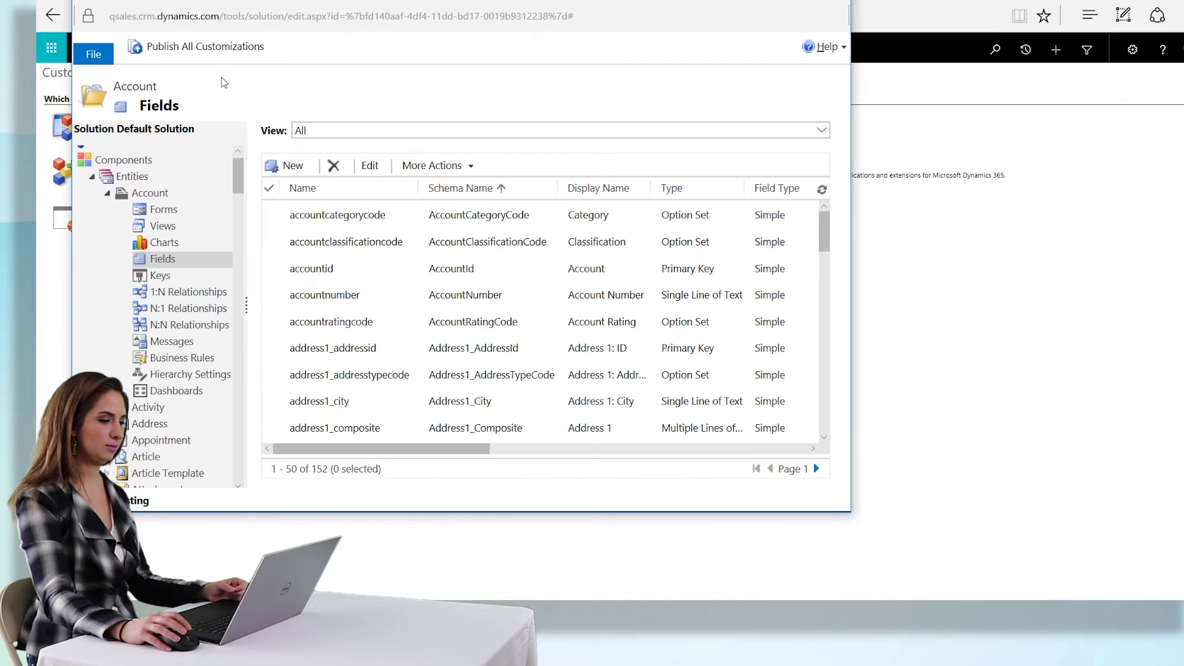
left_click(185, 48)
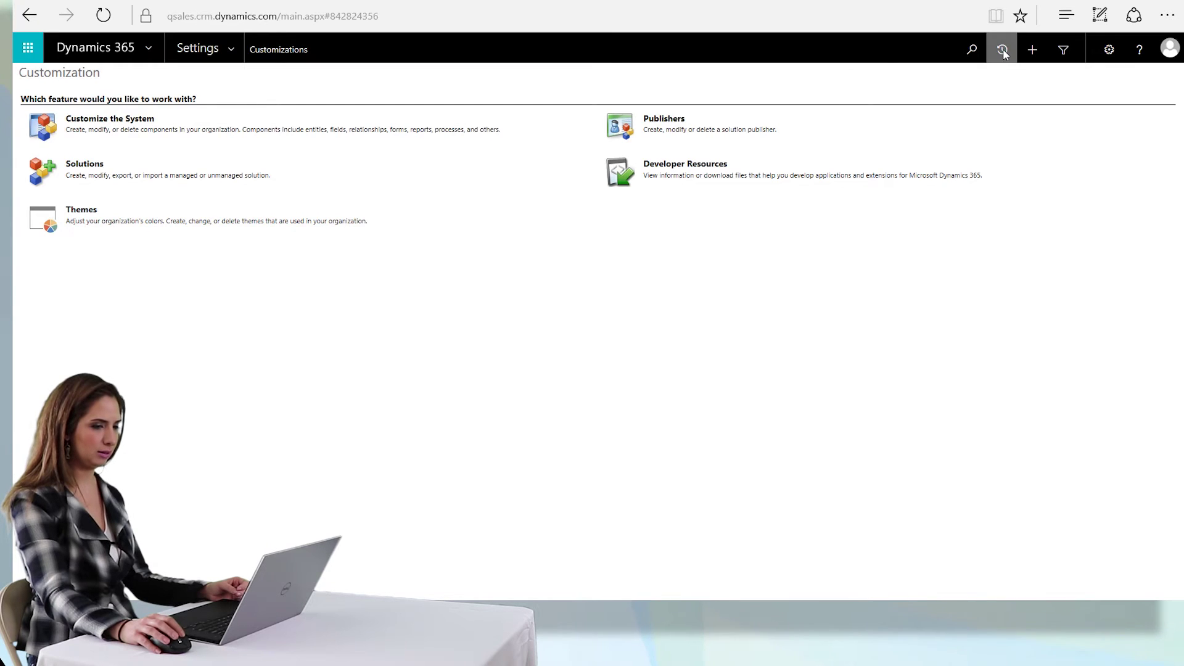
left_click(1002, 51)
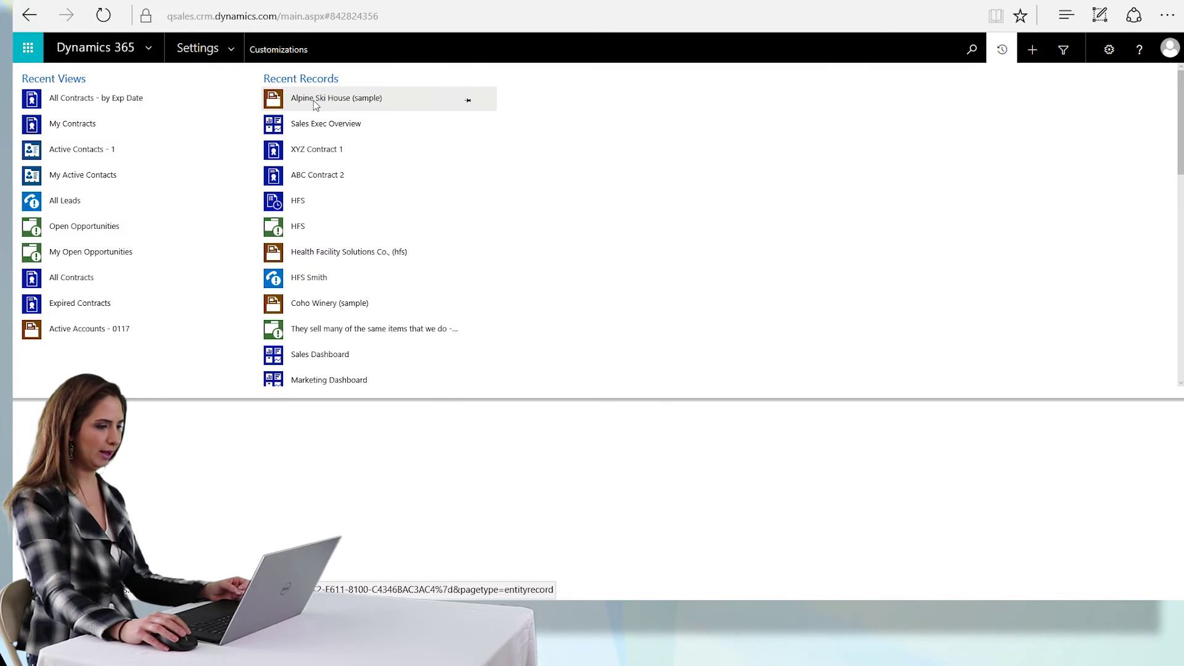
- Open the Alpine Ski House (sample) account and launch its Account form editor
left_click(333, 93)
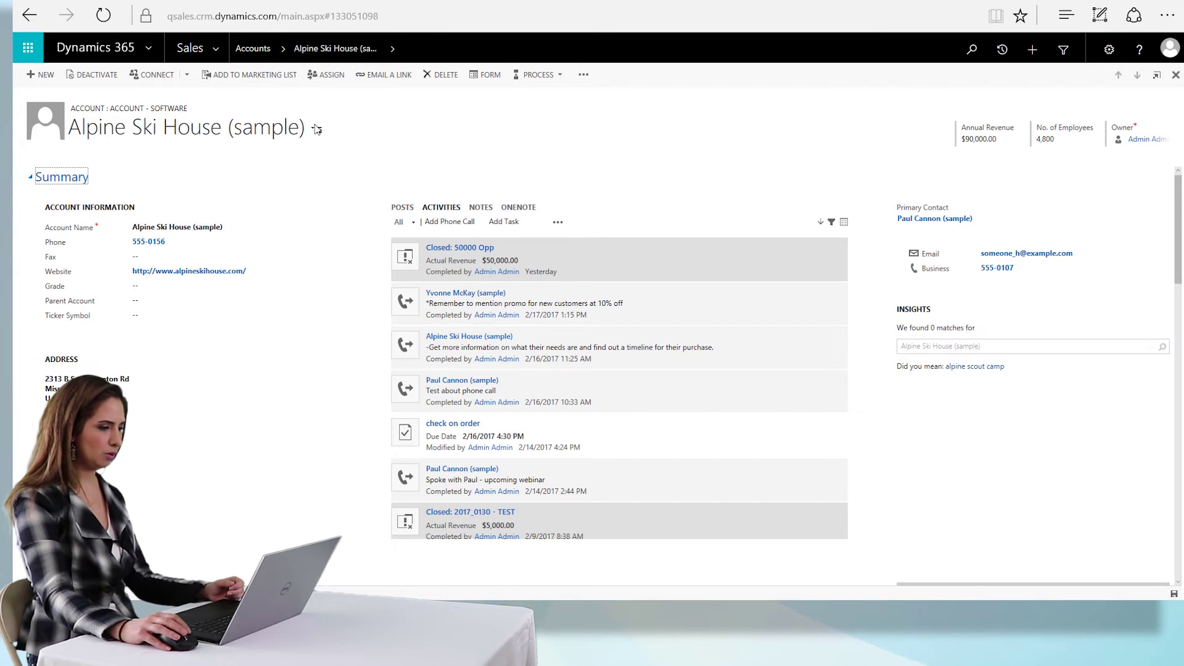
left_click(584, 76)
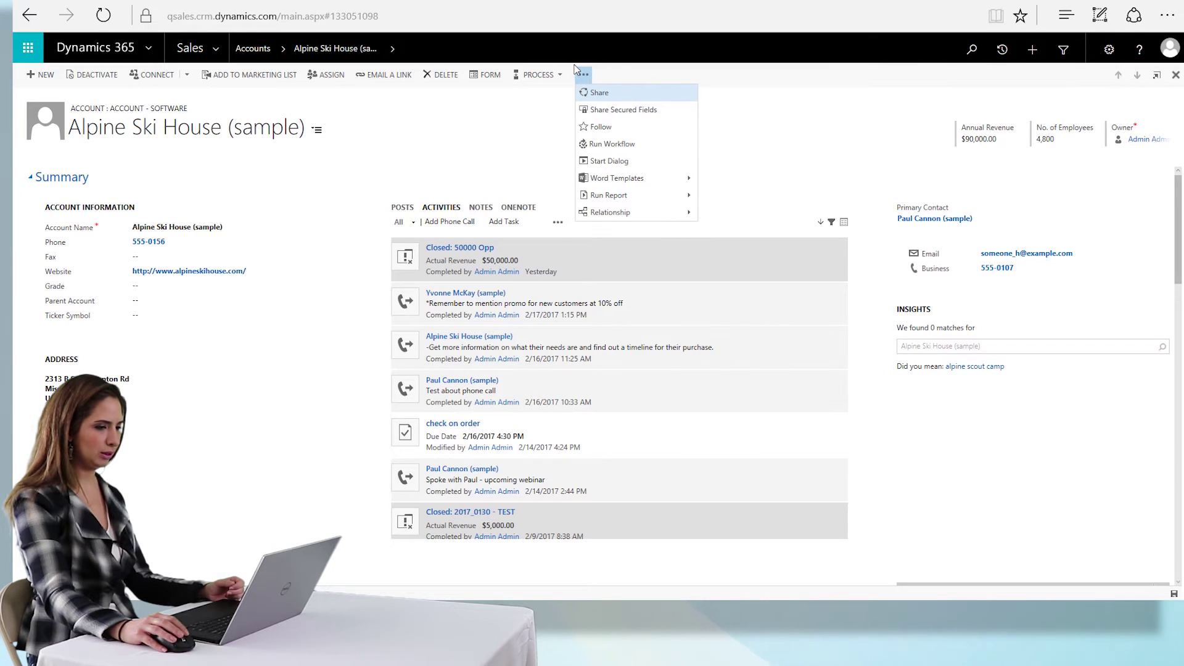
left_click(488, 76)
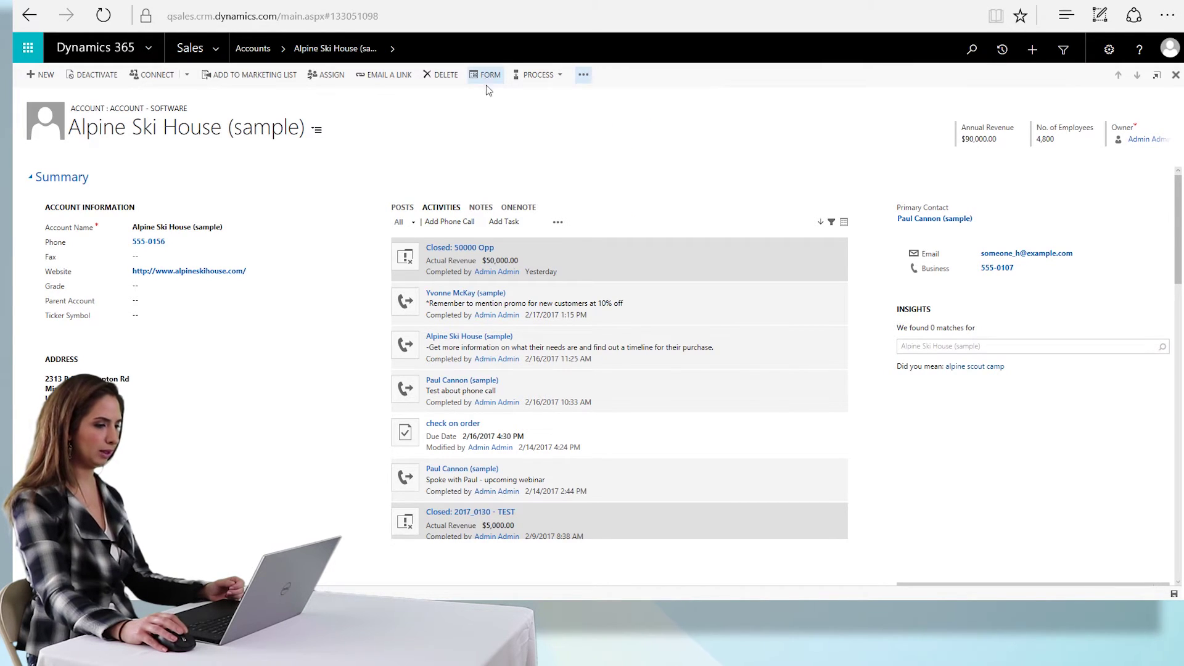
left_click(486, 76)
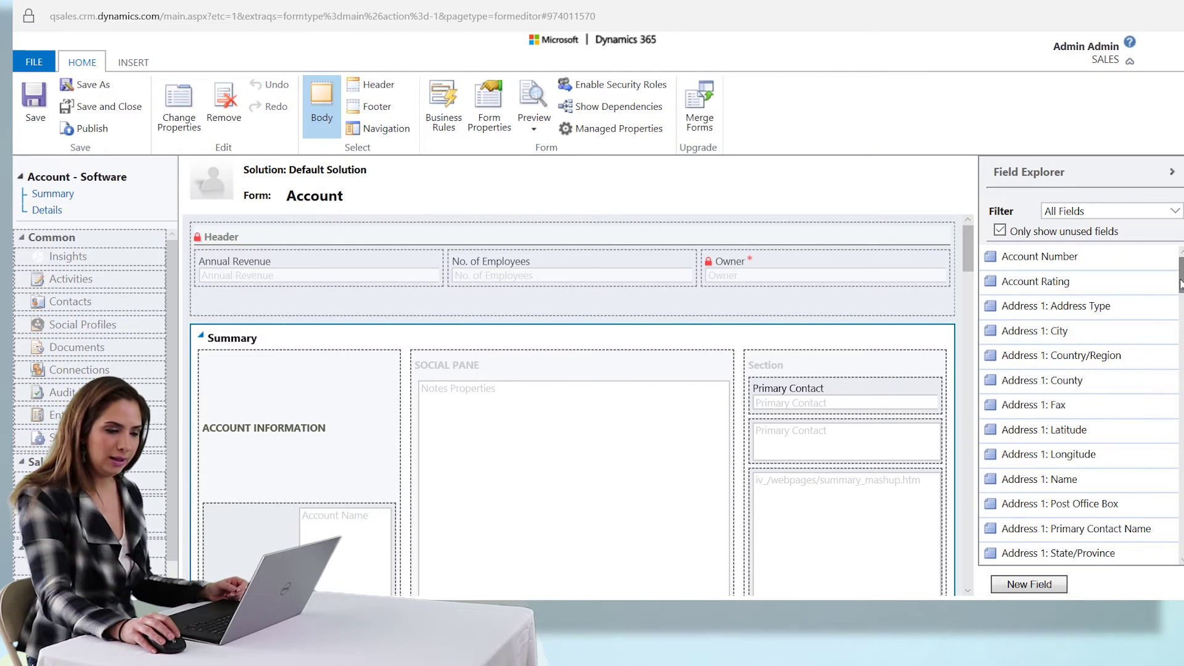
- Drag Referred By from Field Explorer onto the form below Account Name and save
left_click_drag(1181, 276, 1181, 525)
left_click(1031, 397)
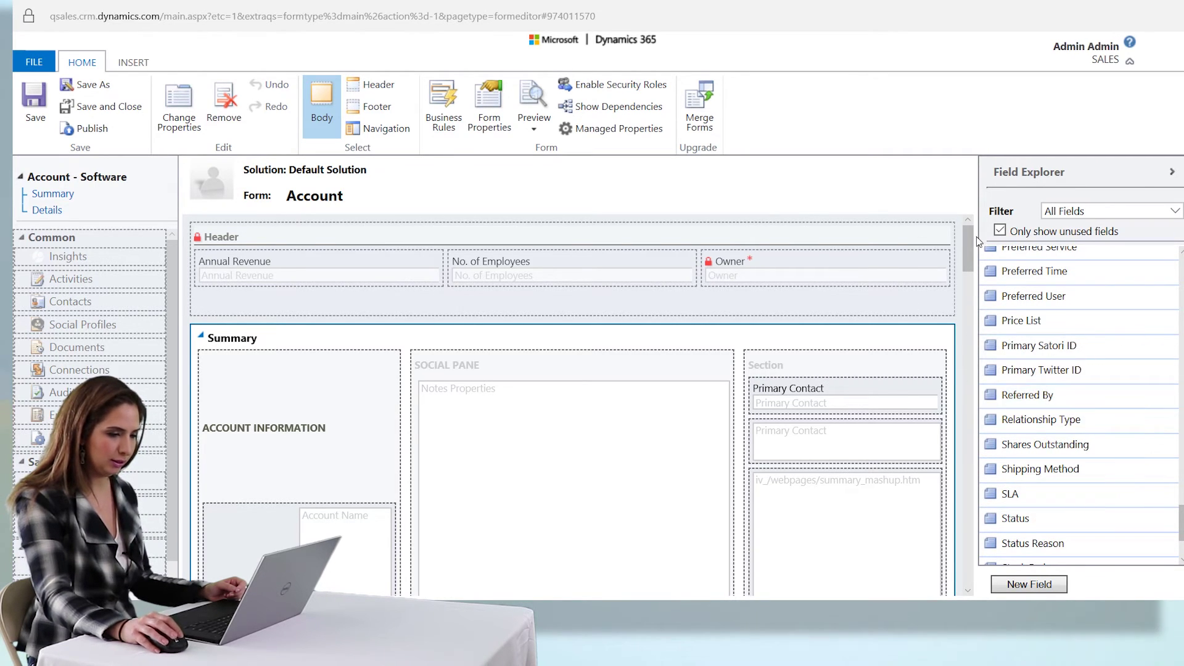
mouse_move(969, 246)
left_mouse_down()
mouse_move(971, 265)
mouse_move(972, 239)
left_mouse_up()
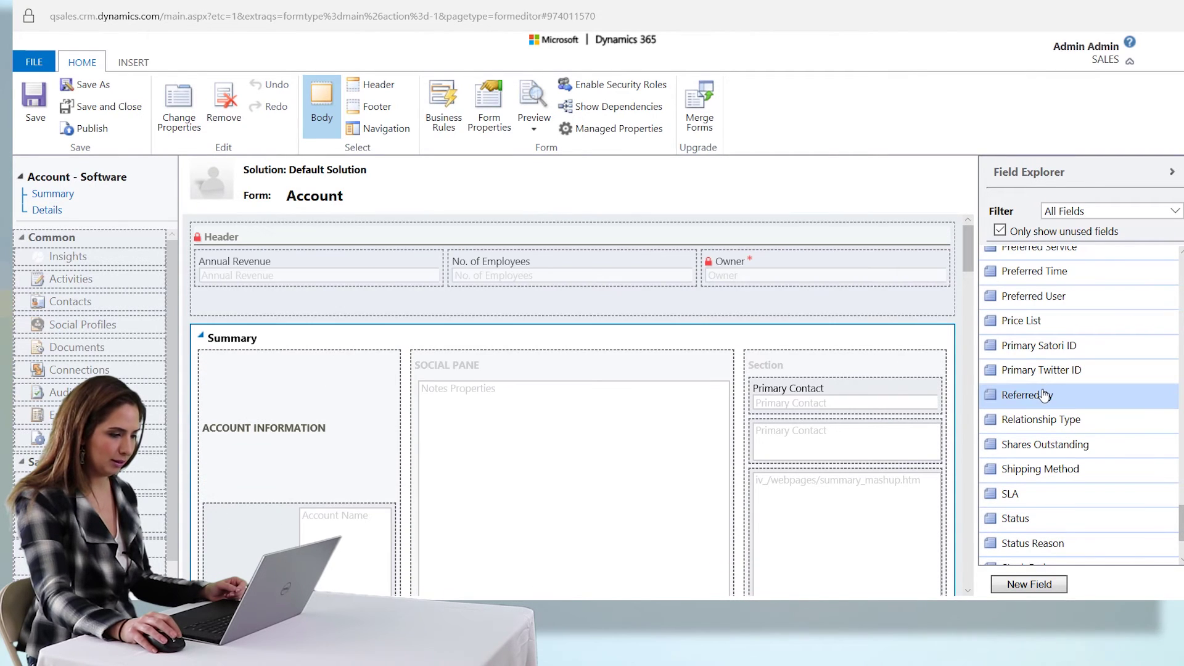
left_click_drag(970, 263, 973, 302)
left_click_drag(1044, 402, 274, 430)
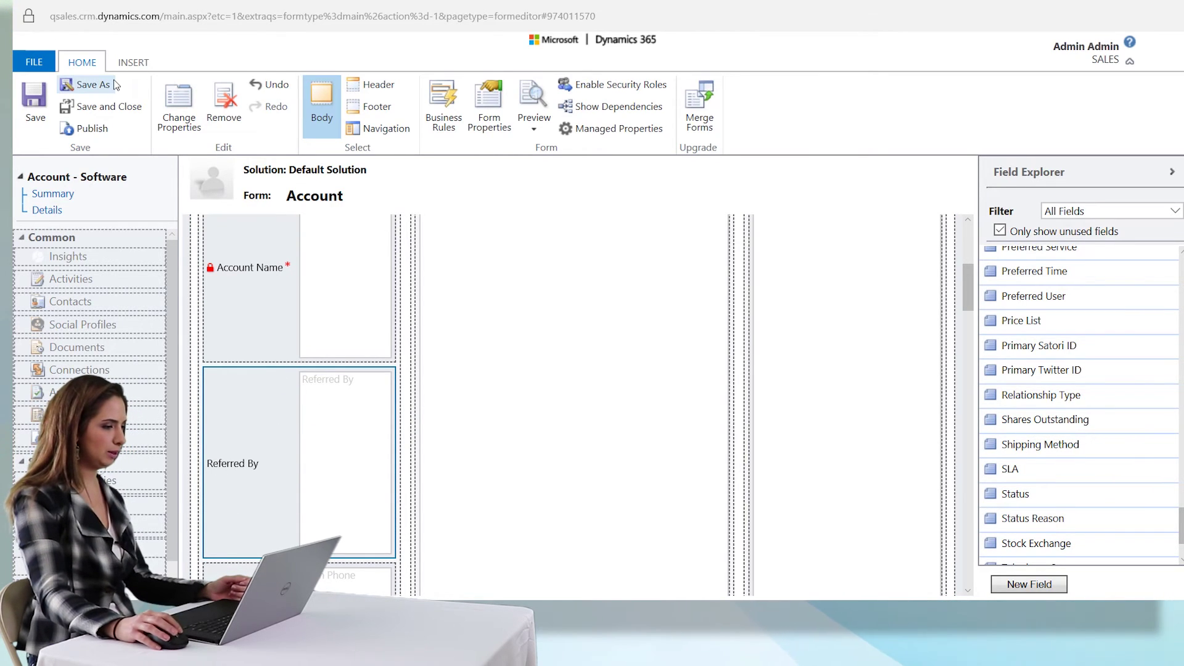
left_click(37, 102)
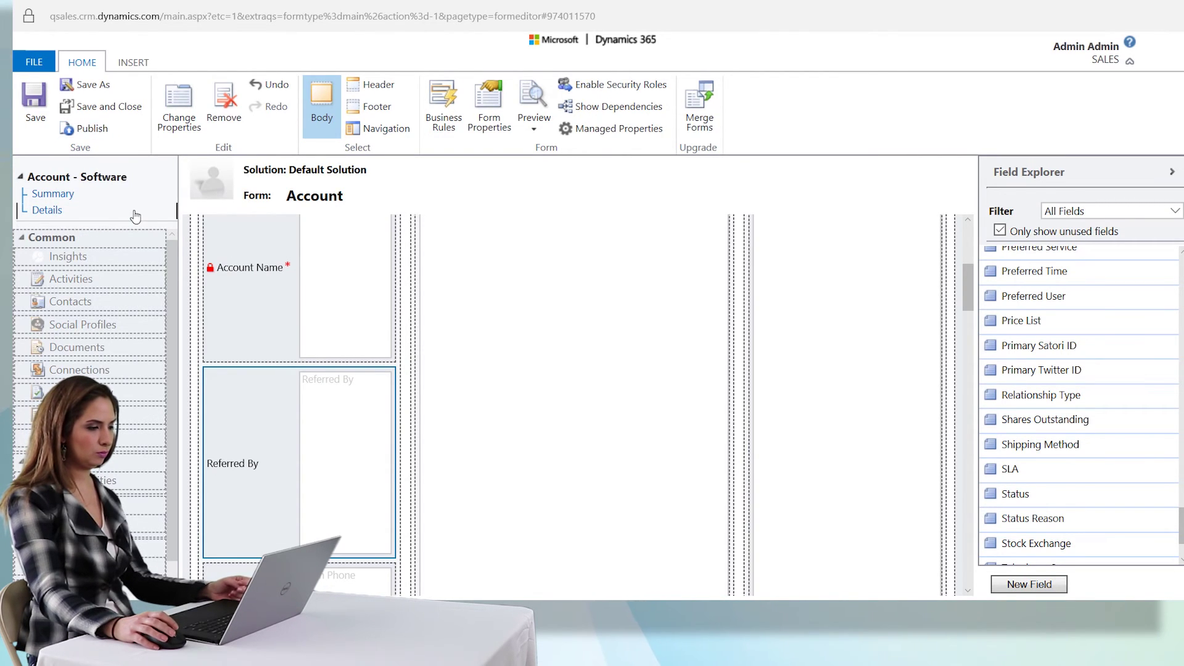
- Publish the Account form and save-close the editor back to Alpine Ski House
left_click(91, 128)
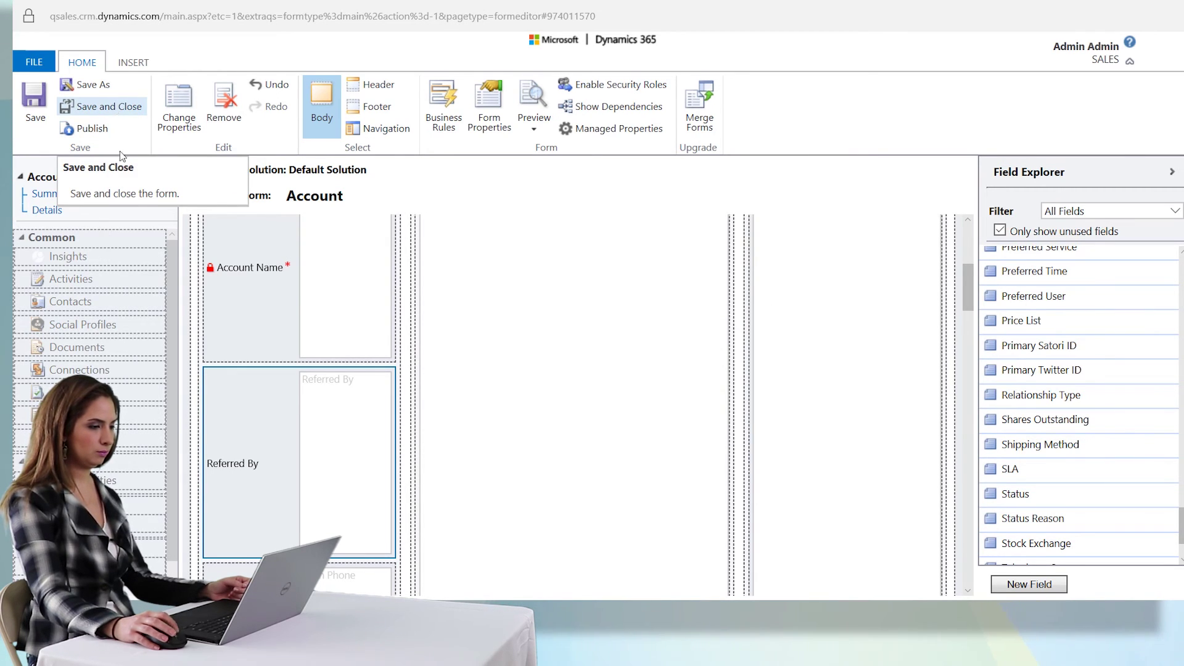
left_click(117, 107)
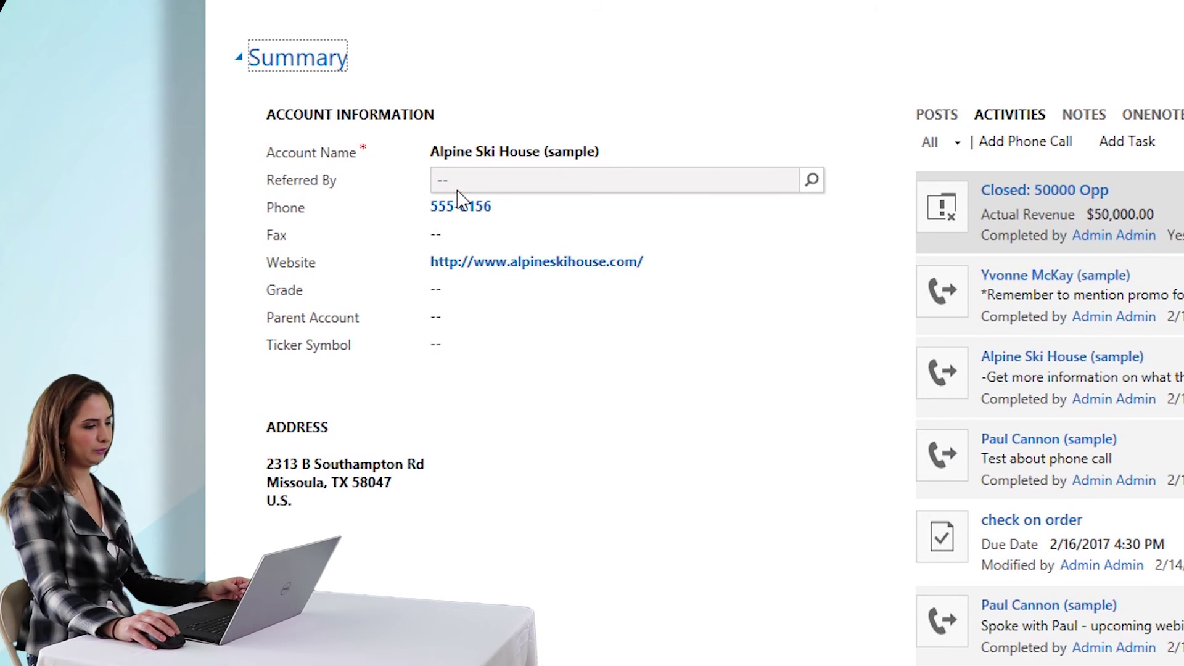
- Fill the Referred By lookup with a contact picked from the search results
left_click(499, 185)
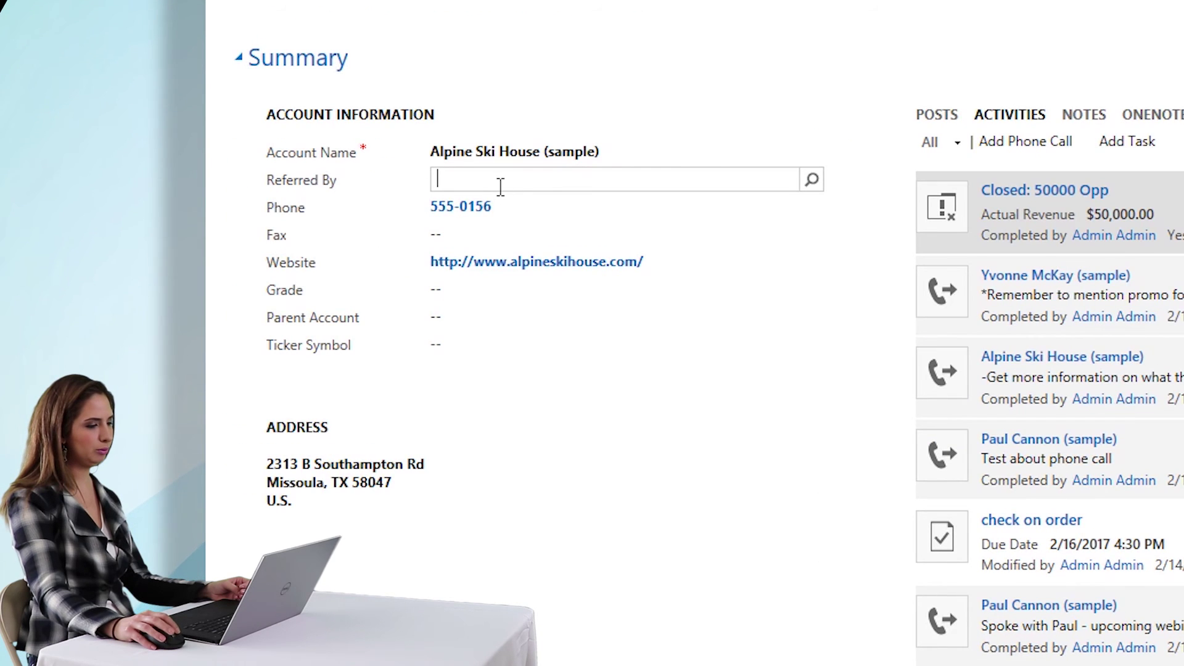
left_click(812, 181)
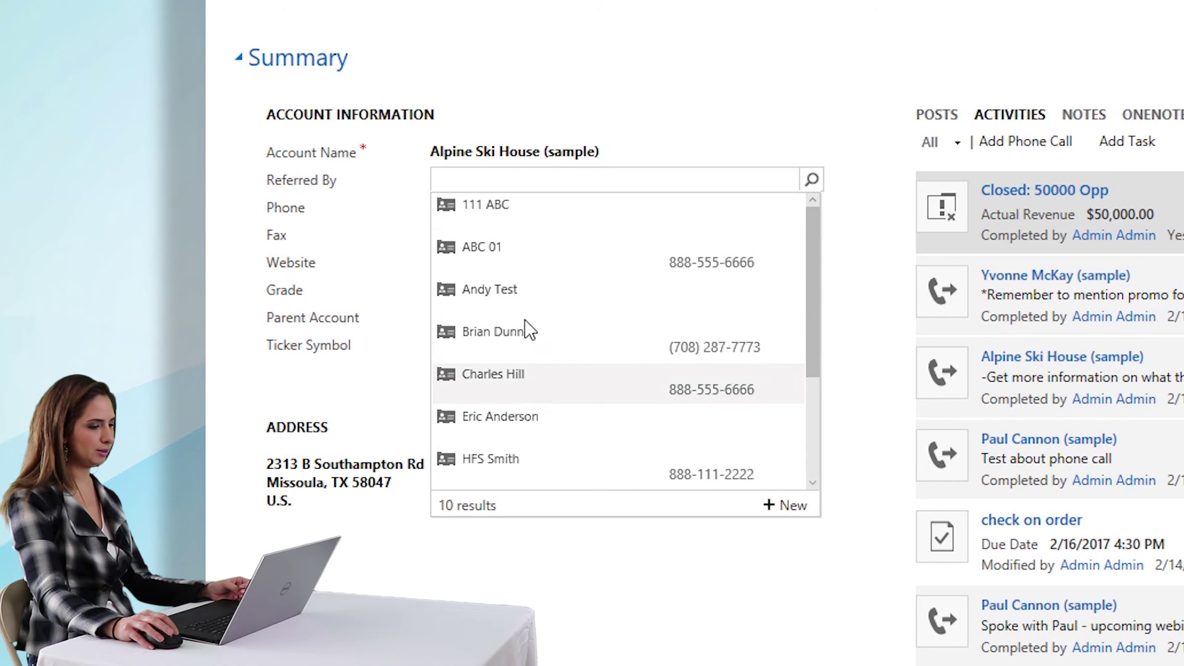
left_click(508, 352)
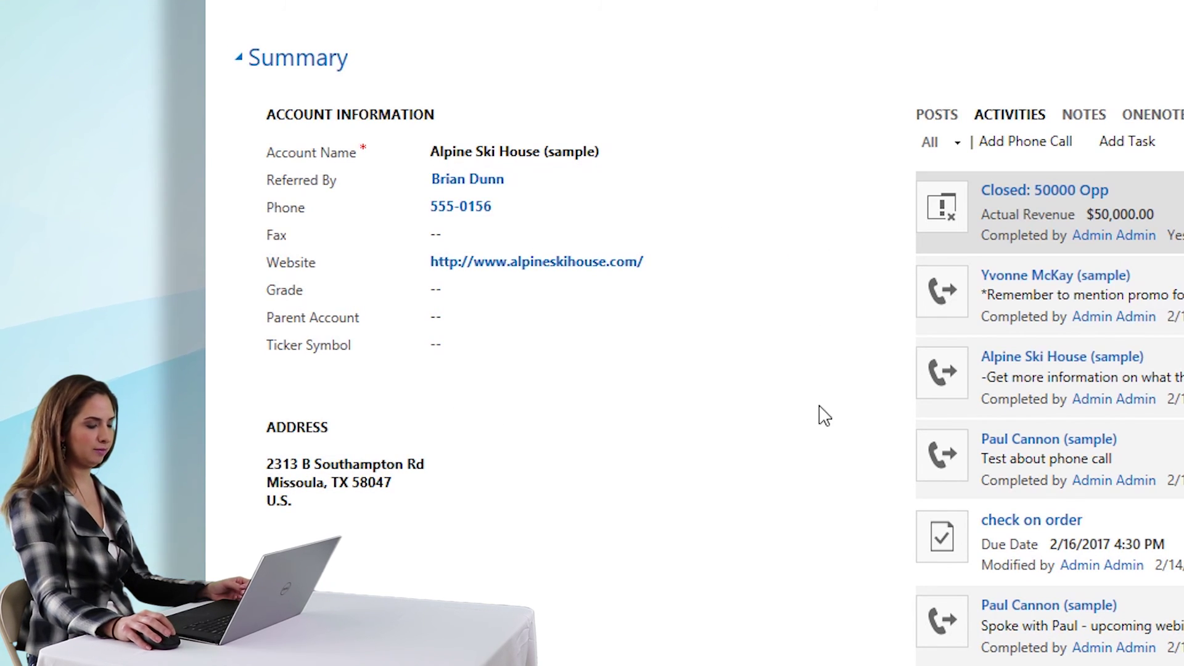
left_click(812, 479)
left_click(872, 415)
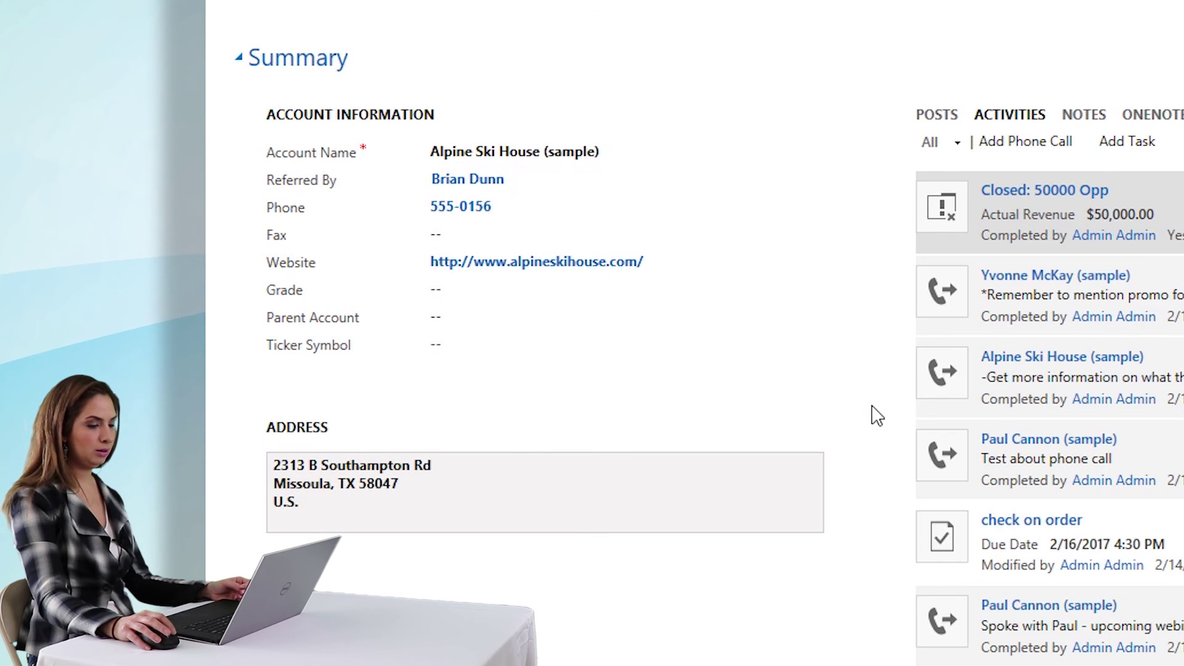